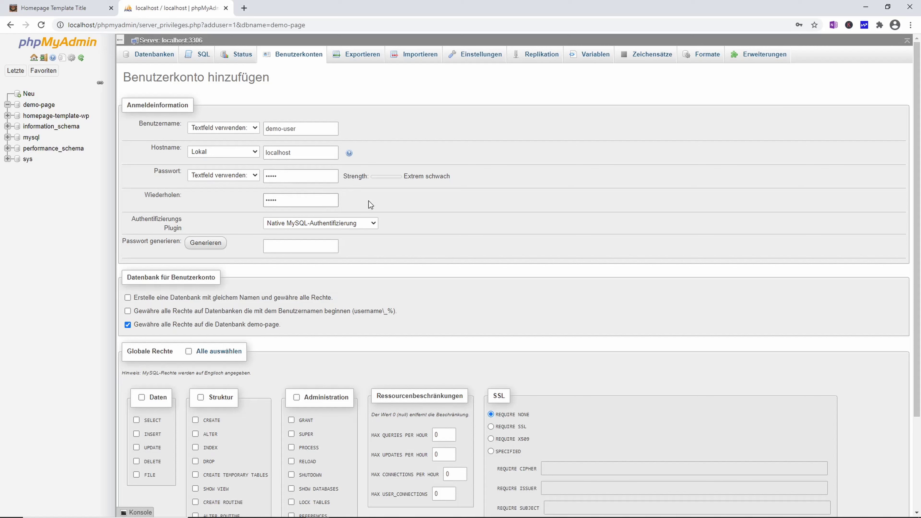
Generate a random password for demo-user, tick all global privileges, and add the account.
drag(402, 177, 472, 175)
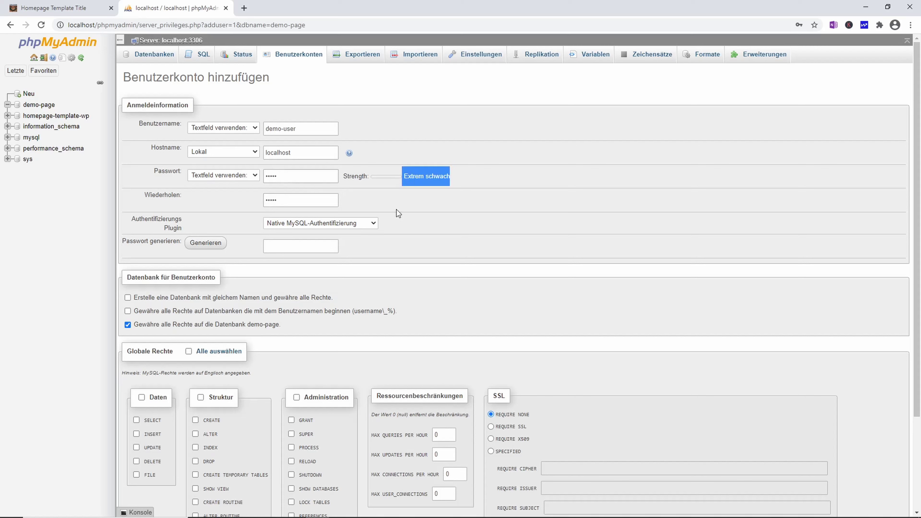
click(203, 250)
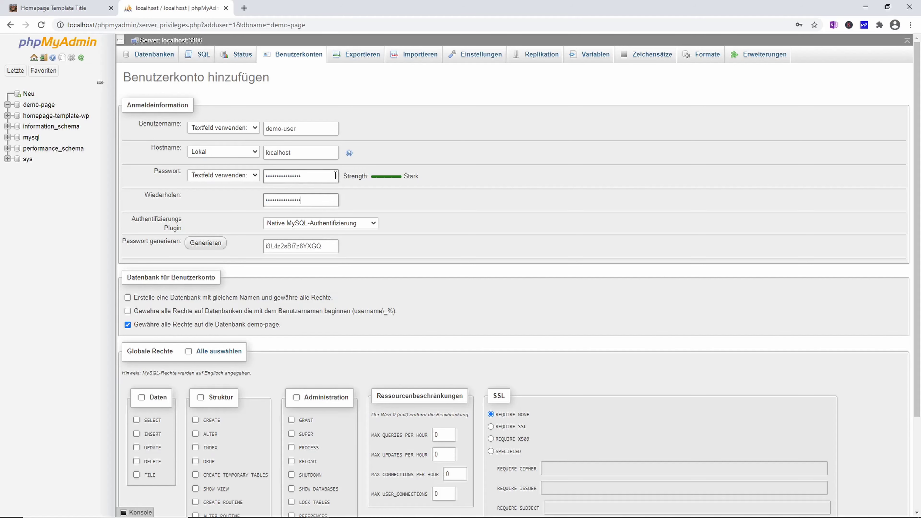
scroll(125, 233, down, 3)
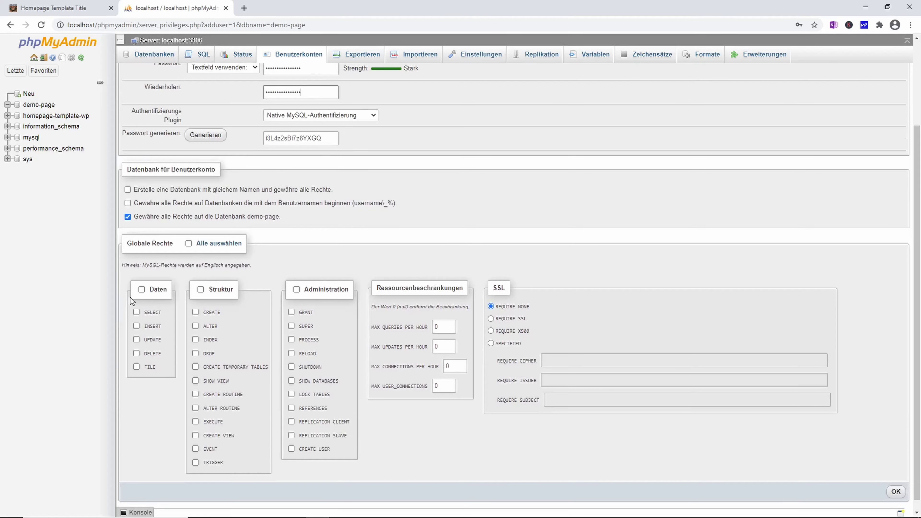
click(189, 243)
scroll(218, 247, up, 3)
drag(323, 247, 249, 245)
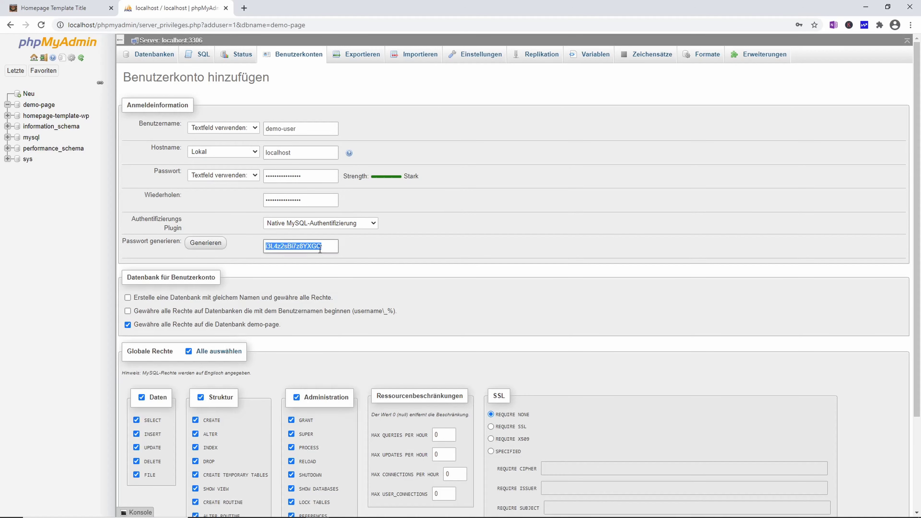
scroll(603, 294, down, 3)
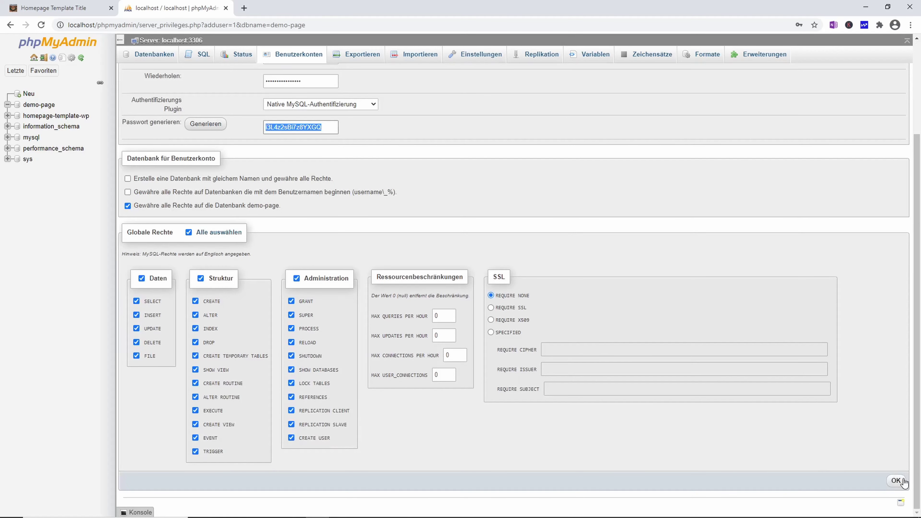
click(896, 481)
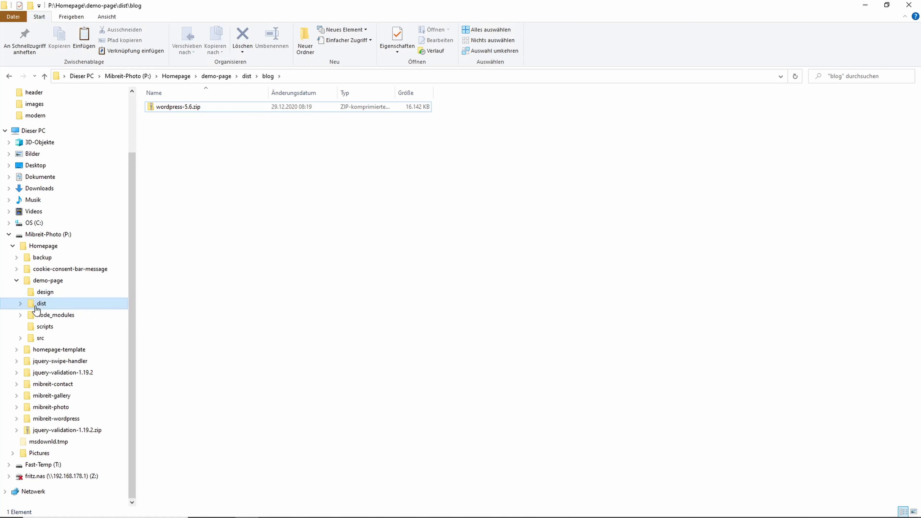
Extract wordpress-5.6.zip and move all 19 WordPress files up into the dist\blog folder.
click(21, 304)
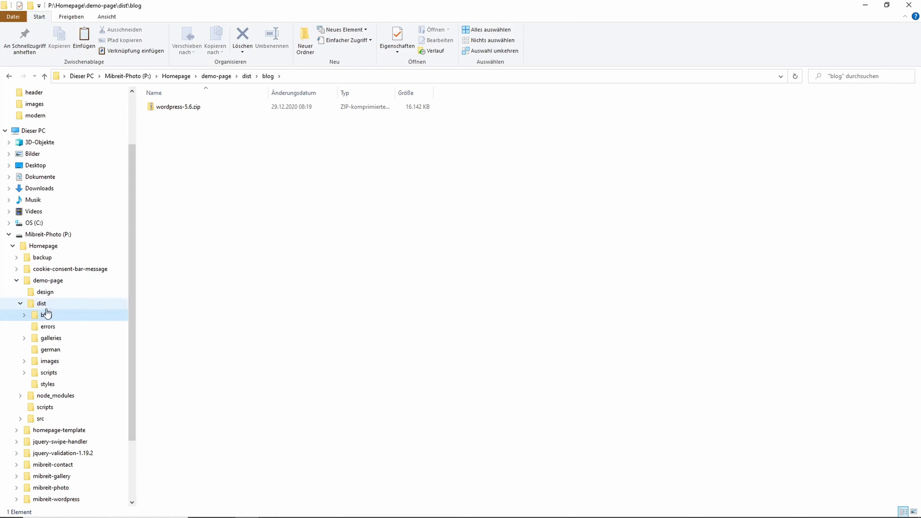
click(176, 109)
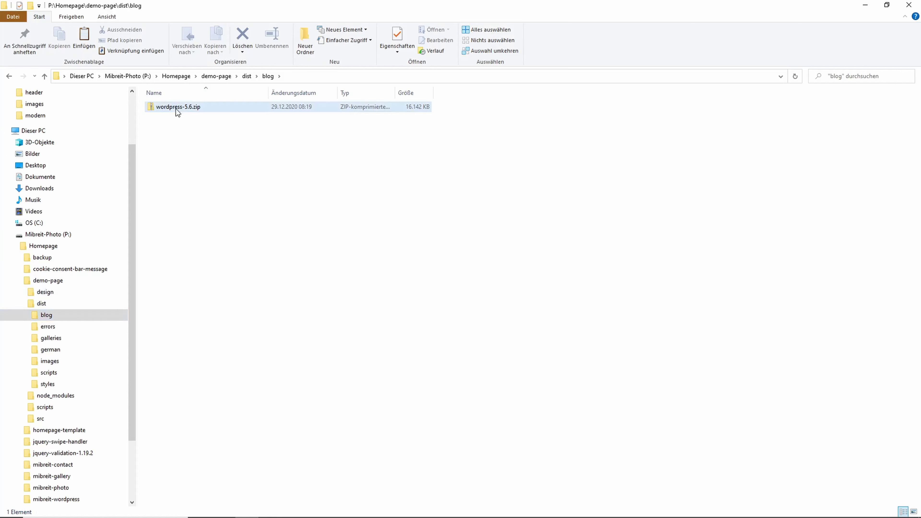
right_click(176, 109)
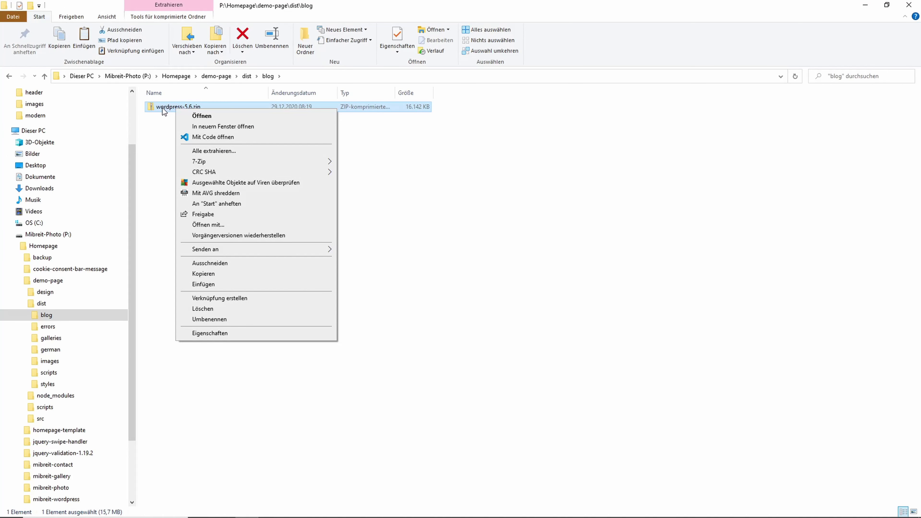
click(214, 151)
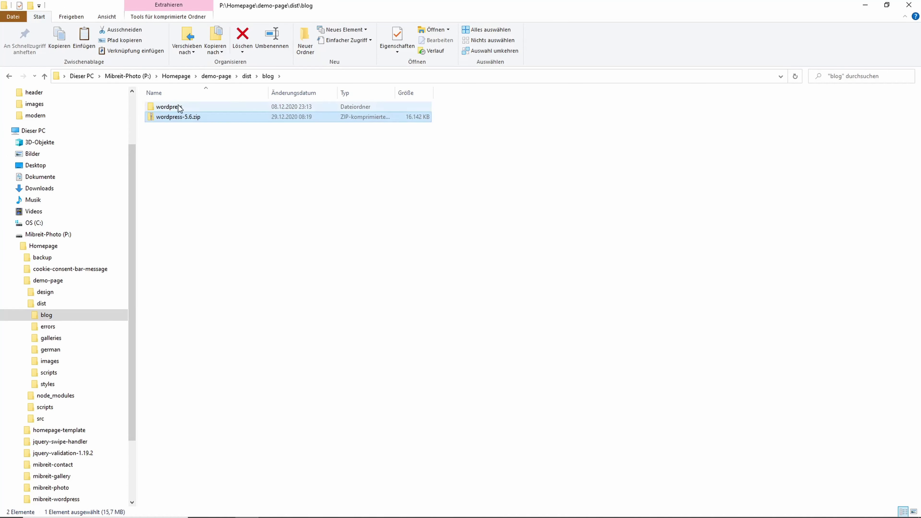
double_click(178, 106)
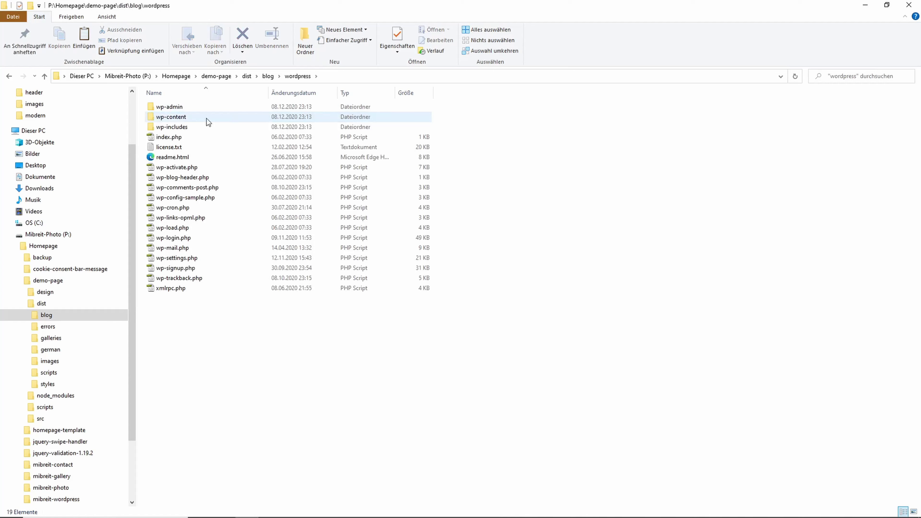
key(alt+Left)
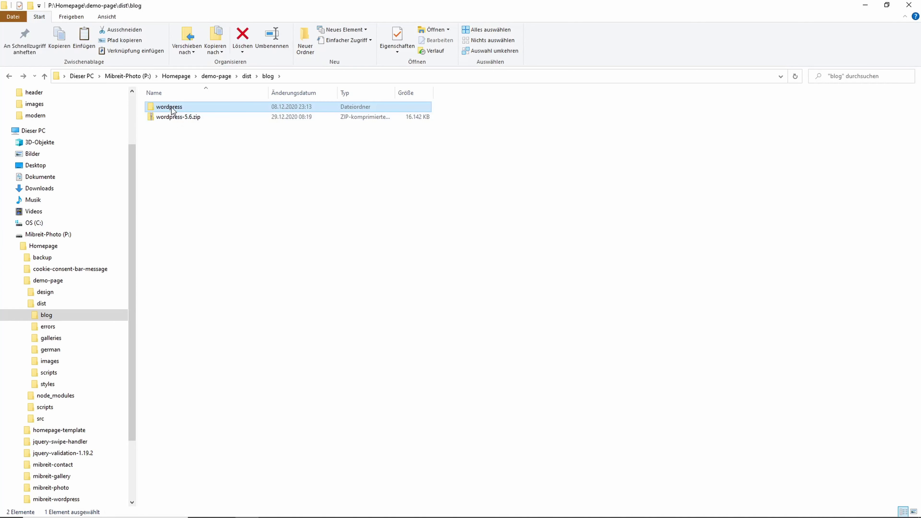
double_click(171, 108)
drag(247, 330, 167, 108)
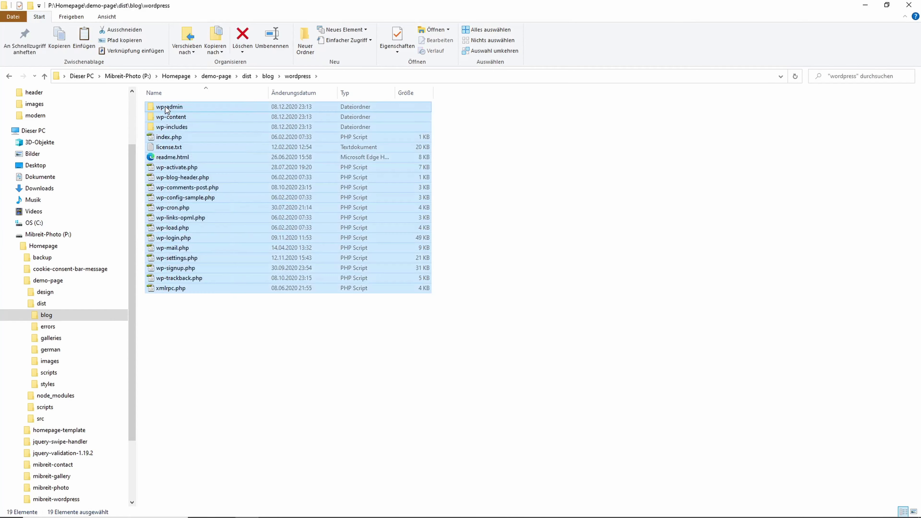
click(268, 77)
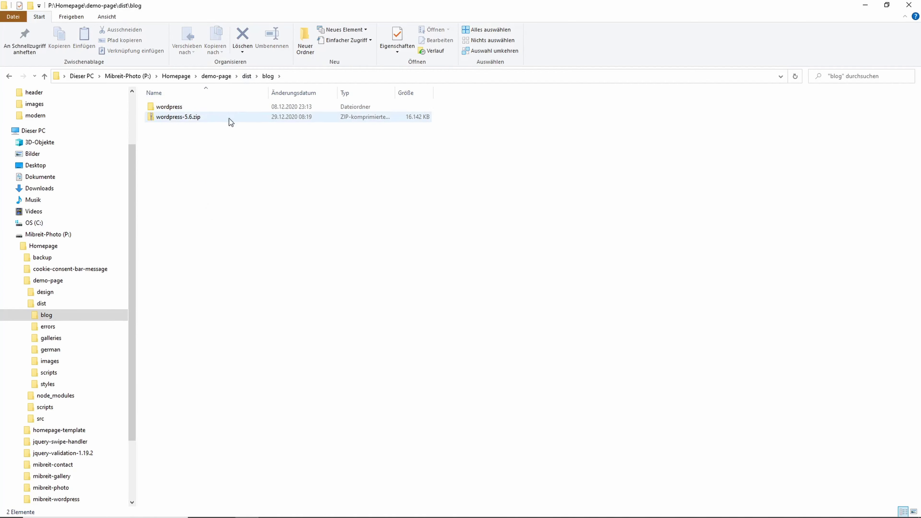
key(ctrl+v)
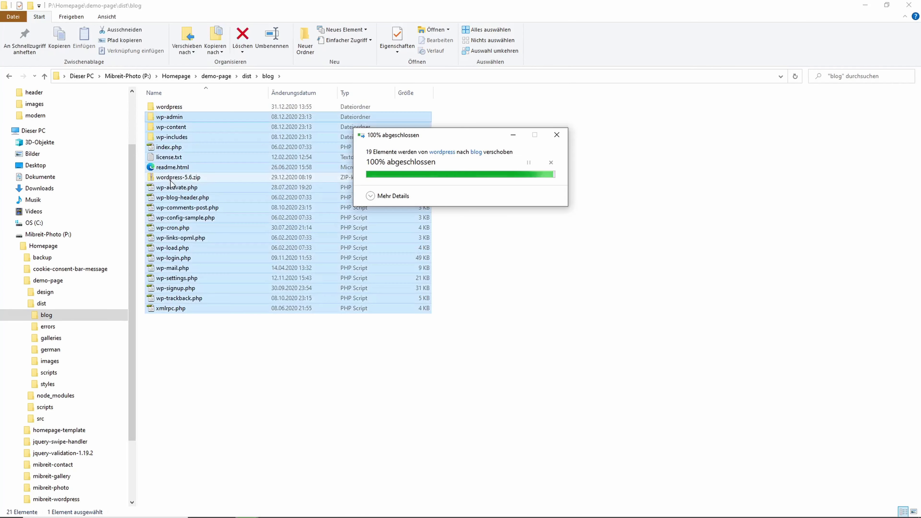
Delete wordpress-5.6.zip and the empty wordpress folder from blog.
click(172, 177)
ctrl+click(184, 108)
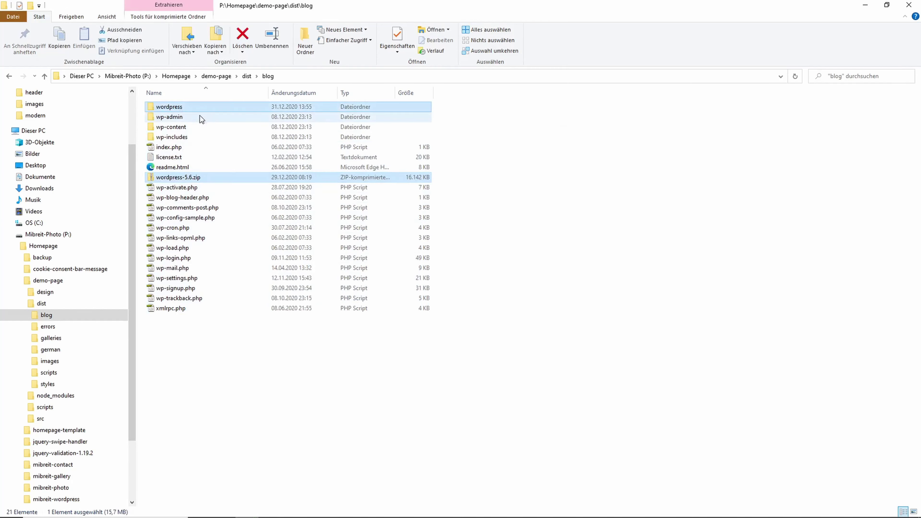
key(Delete)
key(Return)
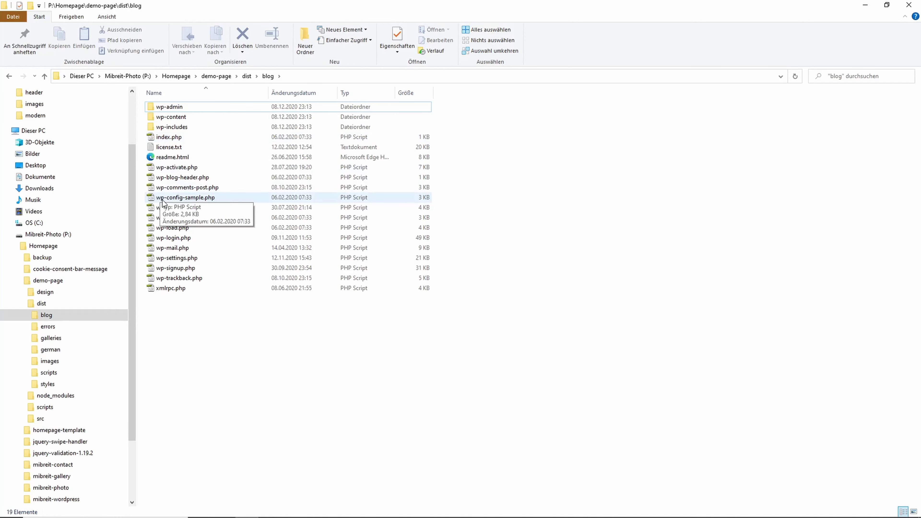
Rename wp-config-sample.php to wp-config.php.
click(189, 201)
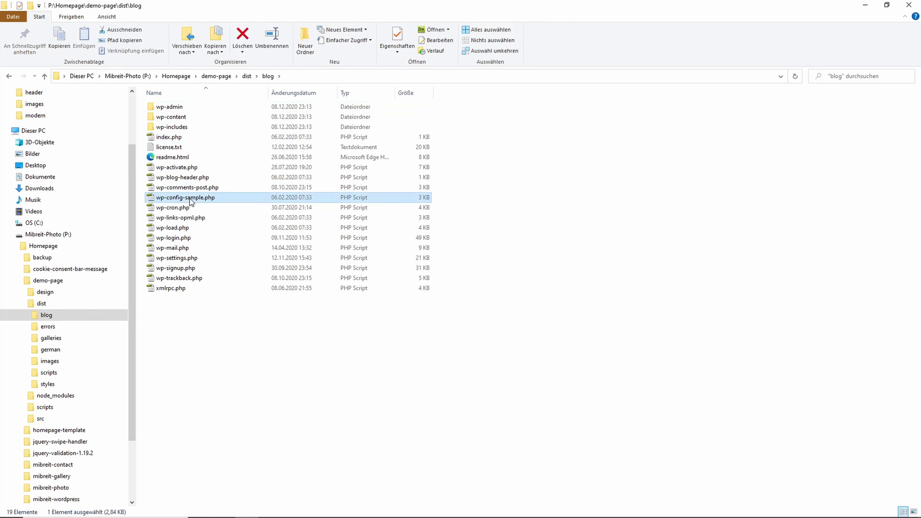
click(190, 201)
click(186, 197)
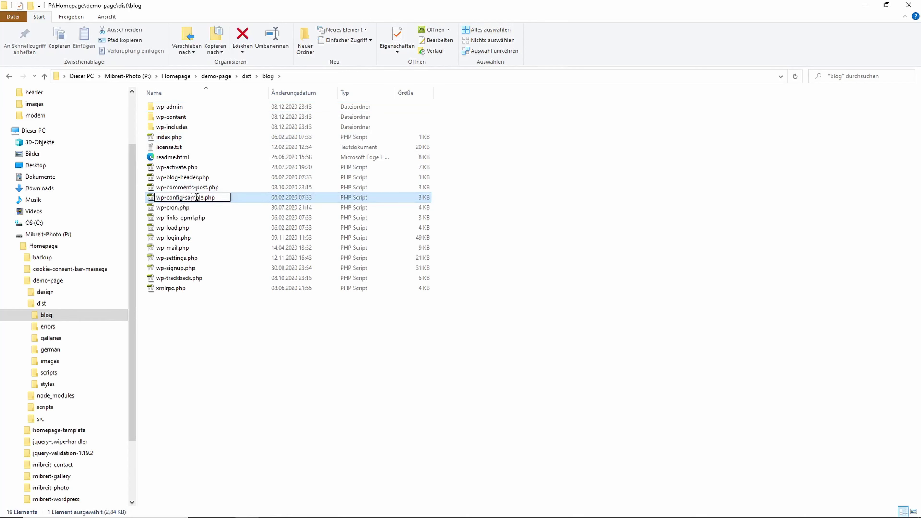
key(BackSpace)
key(BackSpace)
key(BackSpace)
key(BackSpace)
key(BackSpace)
key(BackSpace)
key(BackSpace)
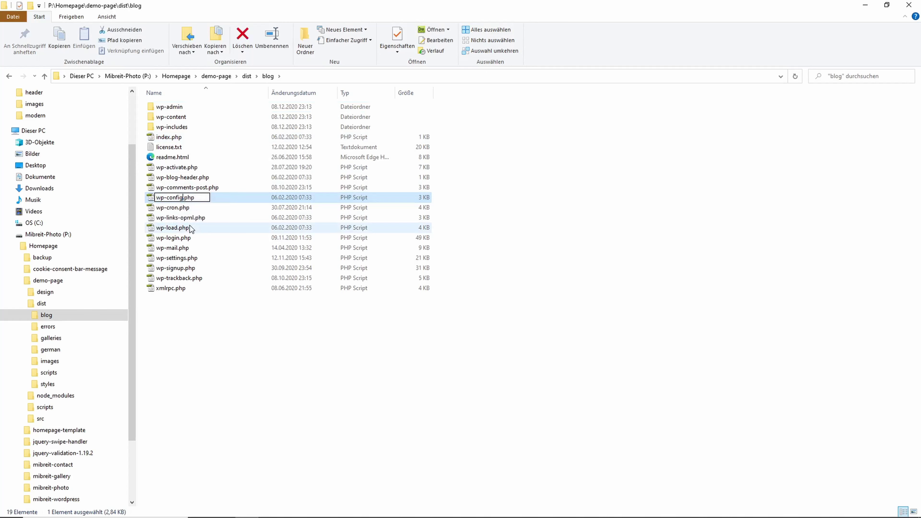
key(Return)
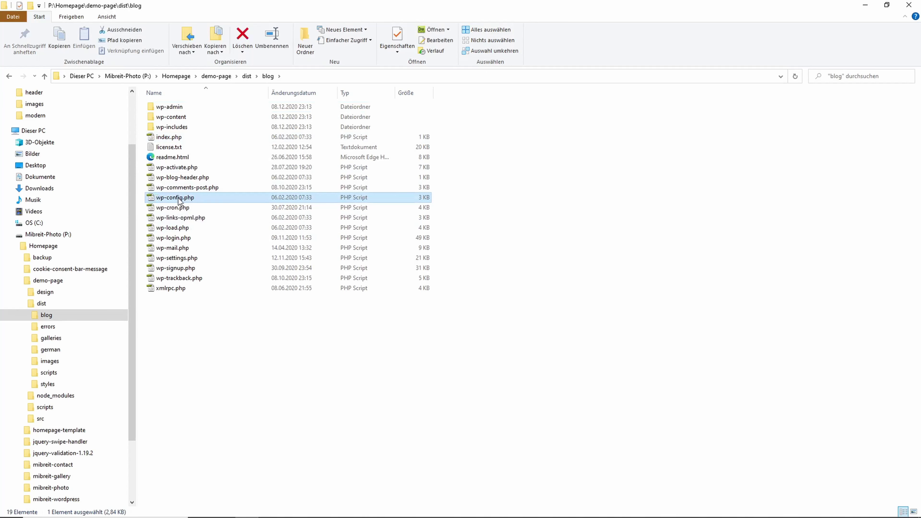
right_click(177, 198)
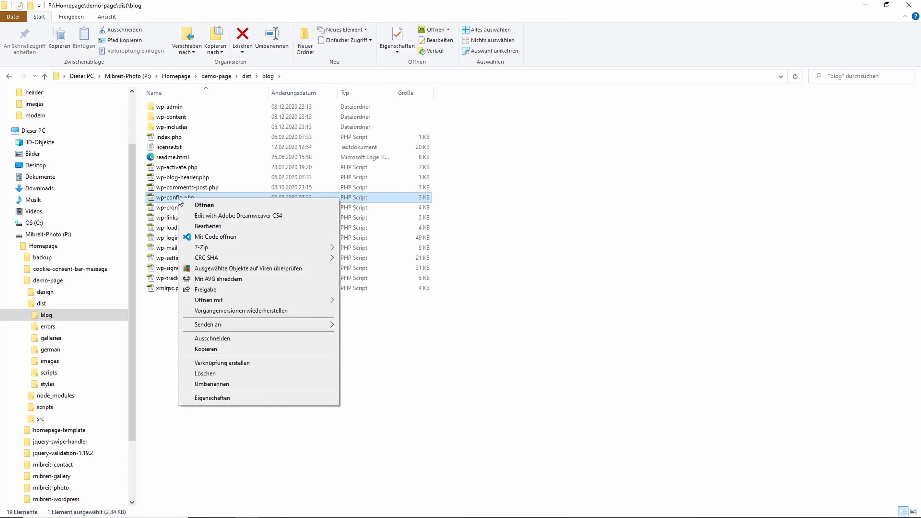
click(155, 347)
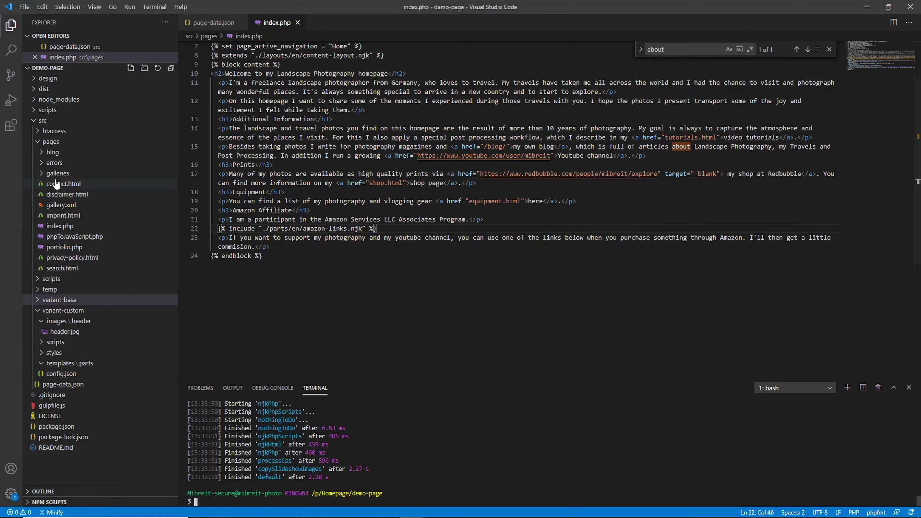
Open wp-config.php from dist\blog in the editor.
click(40, 154)
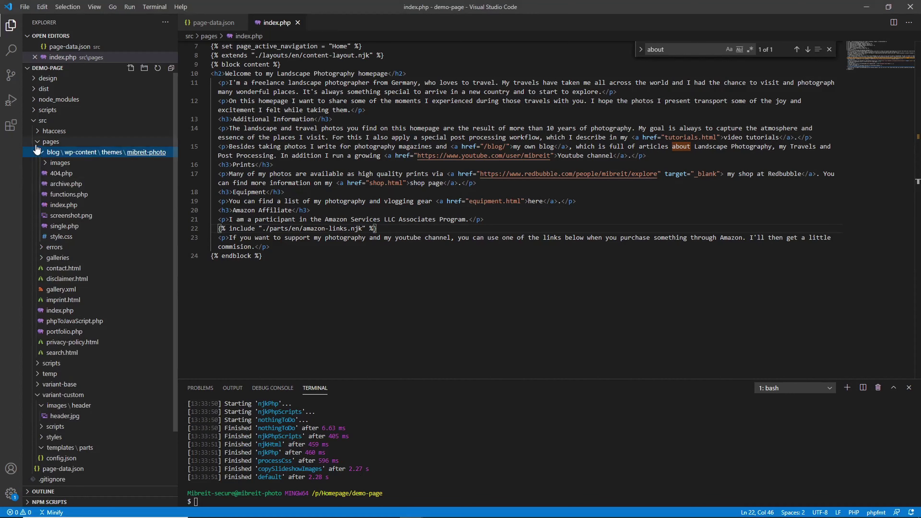
click(38, 142)
click(34, 90)
click(40, 100)
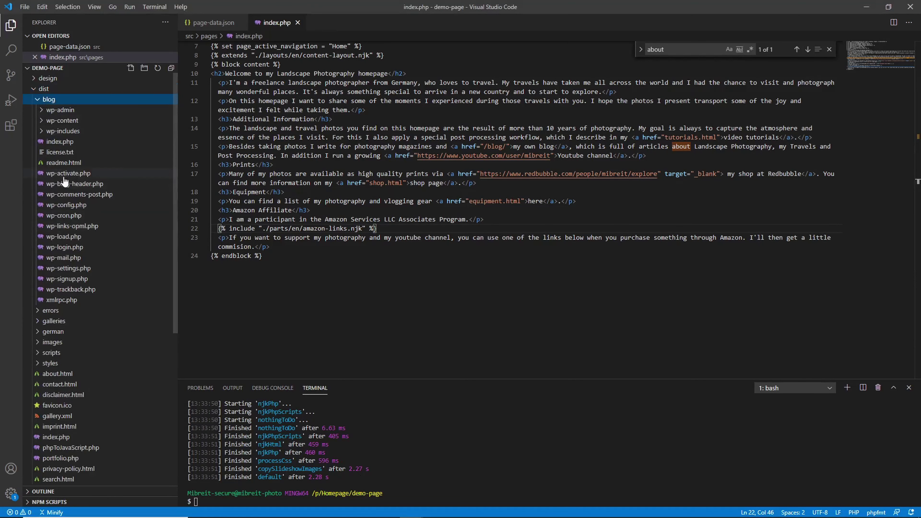
click(75, 207)
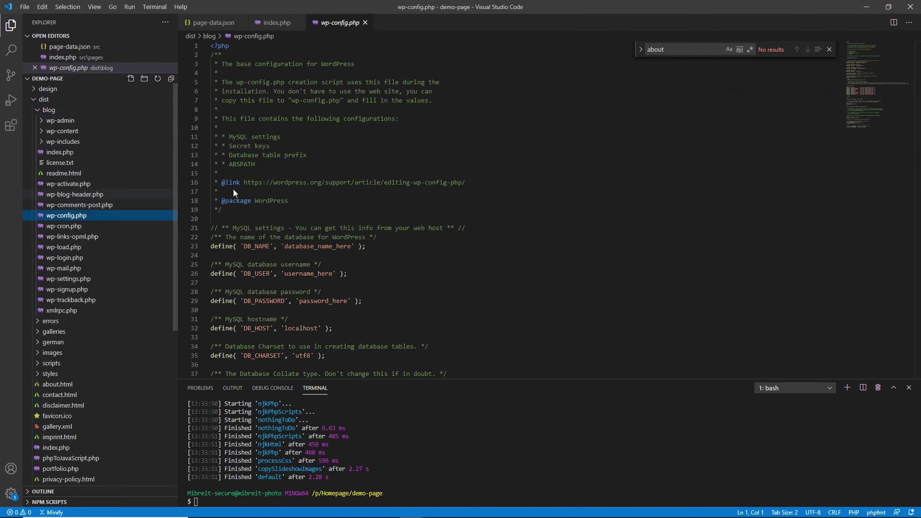
scroll(234, 188, down, 3)
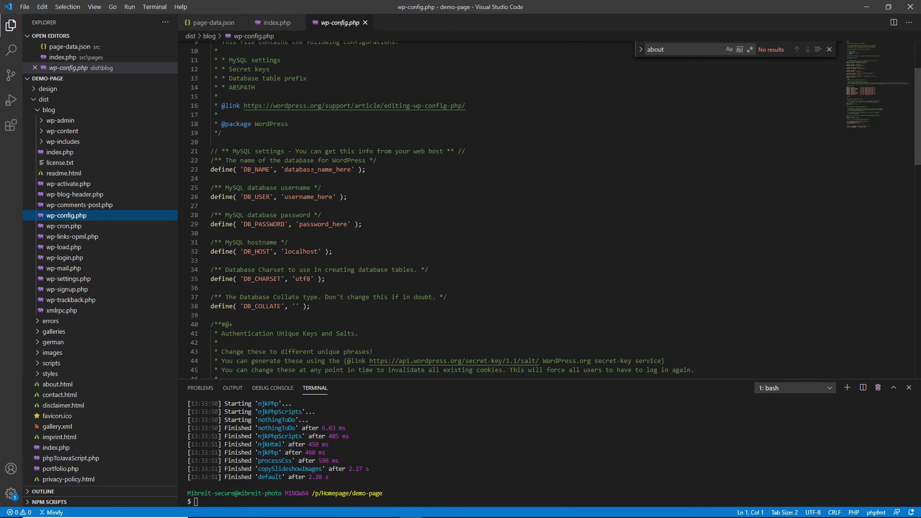
Set DB_USER to demo-user and paste the account's password into DB_PASSWORD.
drag(284, 172, 351, 176)
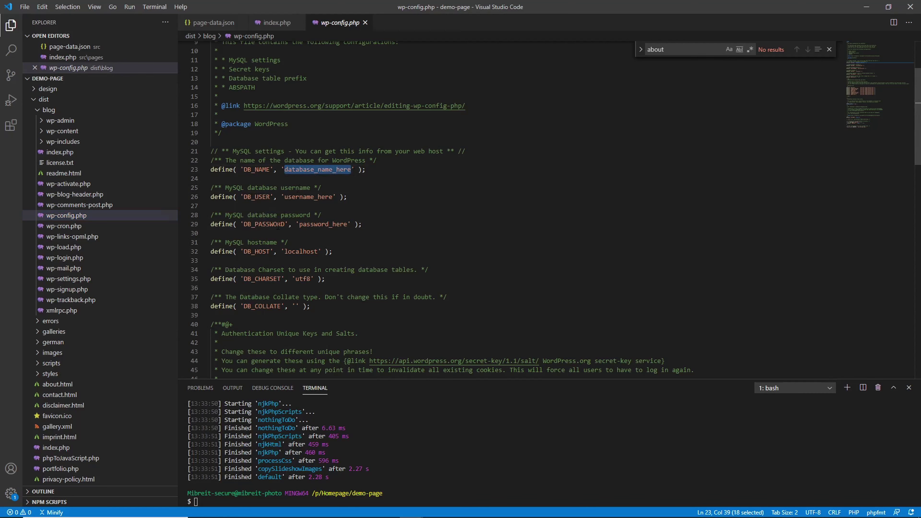
click(285, 252)
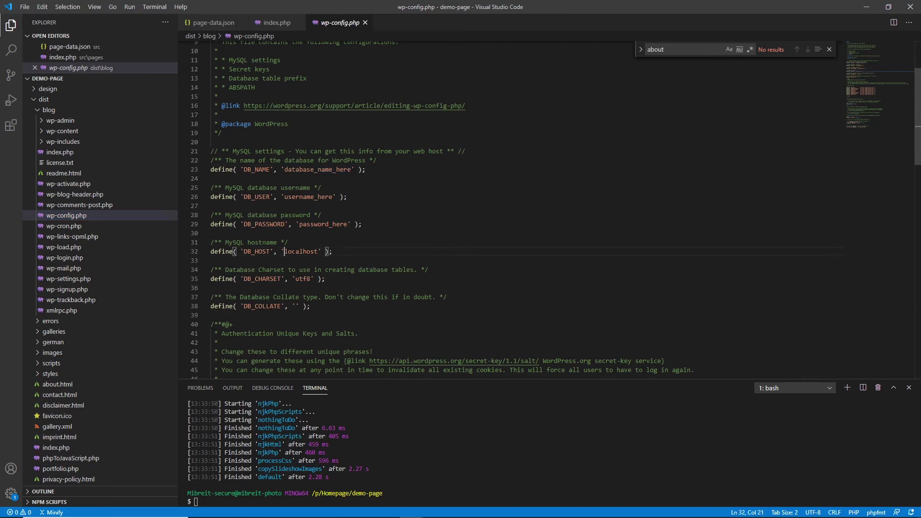
drag(285, 196, 334, 197)
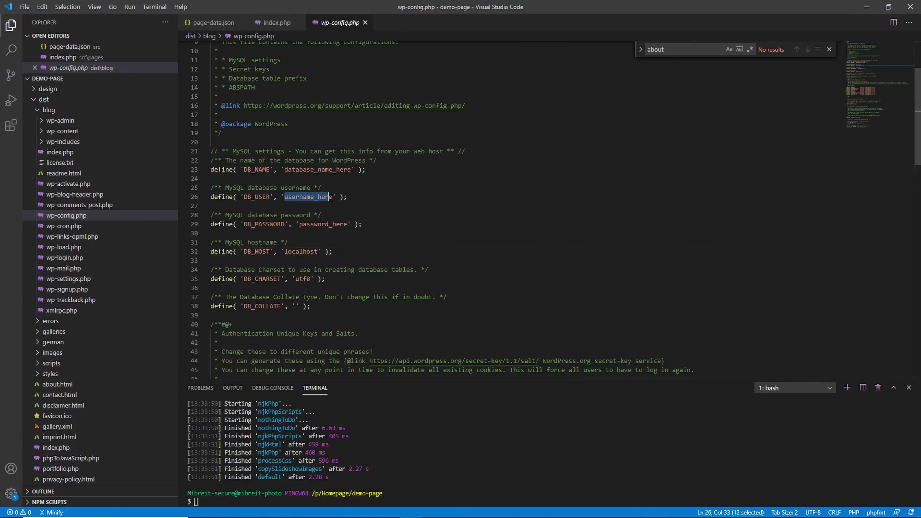
text(demo)
text(-user)
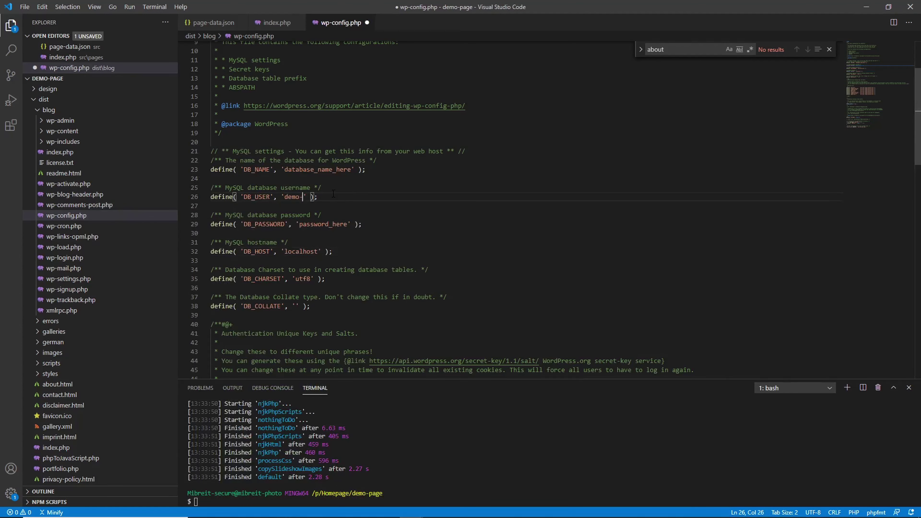
scroll(309, 217, down, 1)
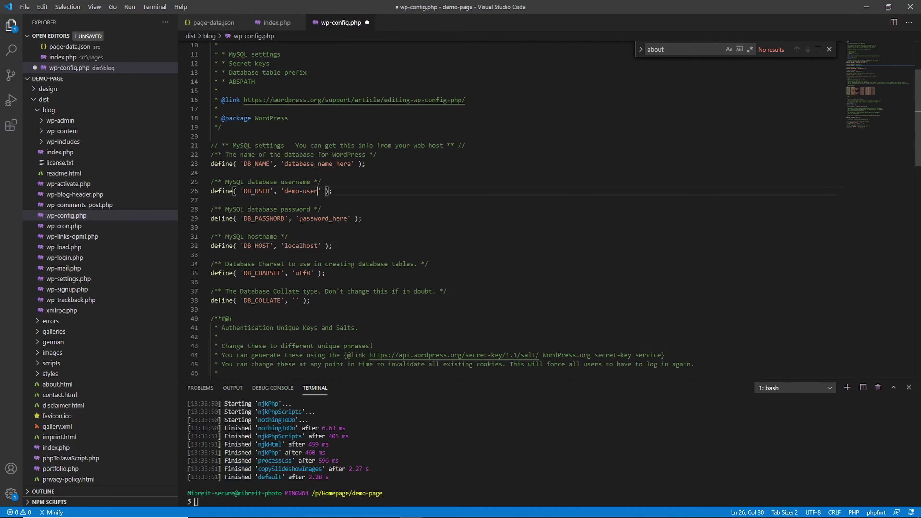
drag(301, 219, 348, 219)
key(ctrl+v)
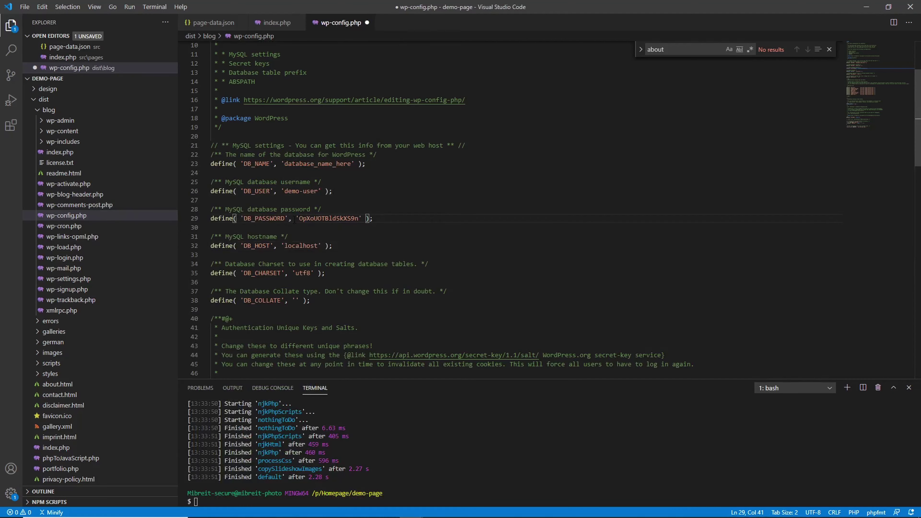
double_click(344, 219)
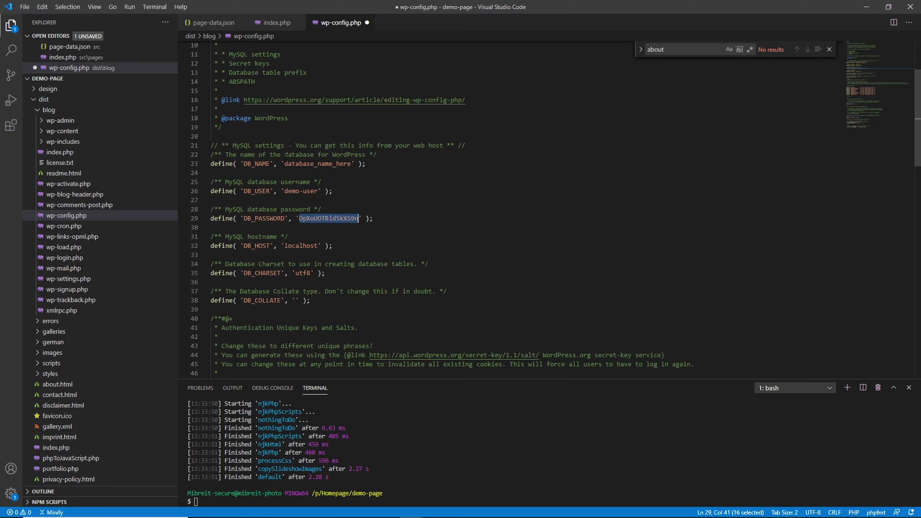
Set DB_NAME to demo-page and save wp-config.php.
drag(284, 164, 353, 164)
text(demo-page)
click(351, 249)
key(ctrl+s)
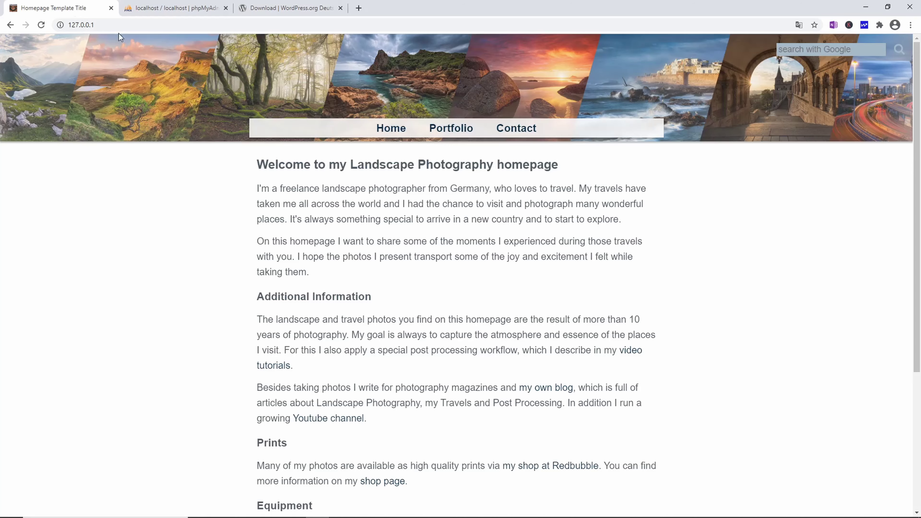
Load 127.0.0.1/blog and start the WordPress installation in English (UK).
click(123, 25)
click(122, 25)
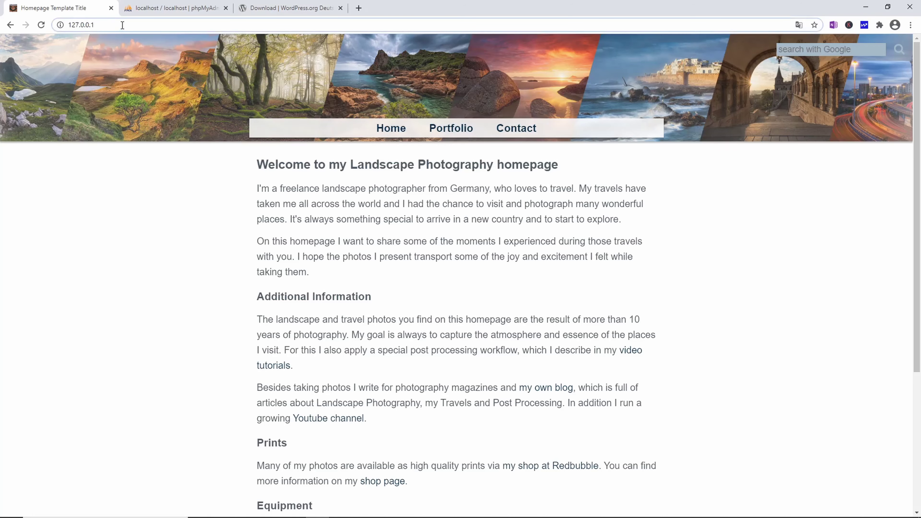
text(/blog)
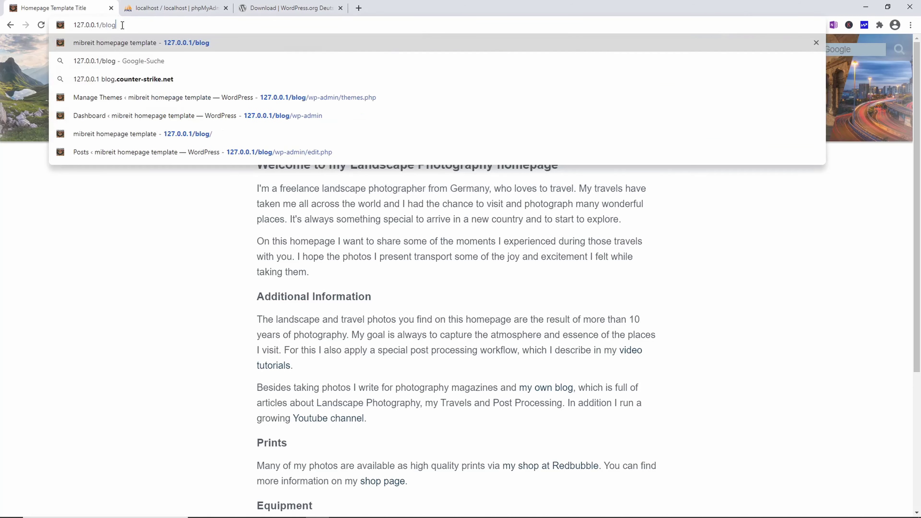
key(Return)
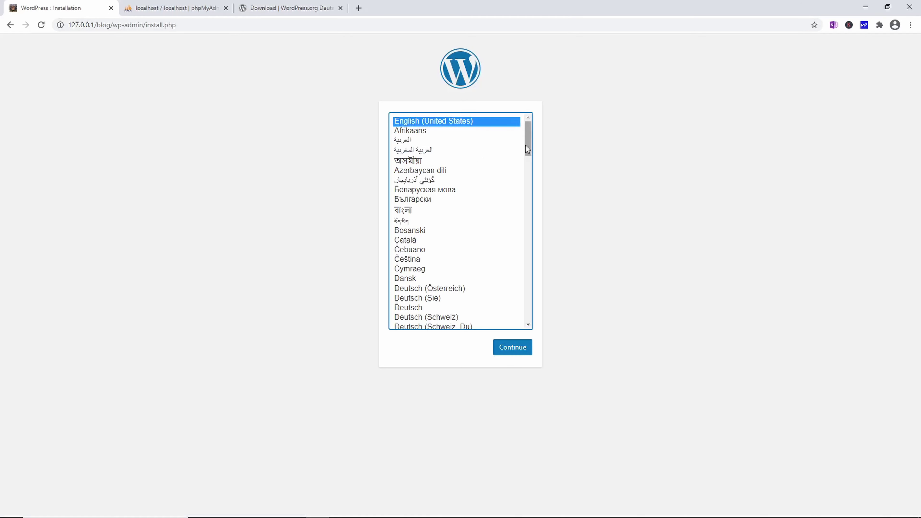
click(529, 144)
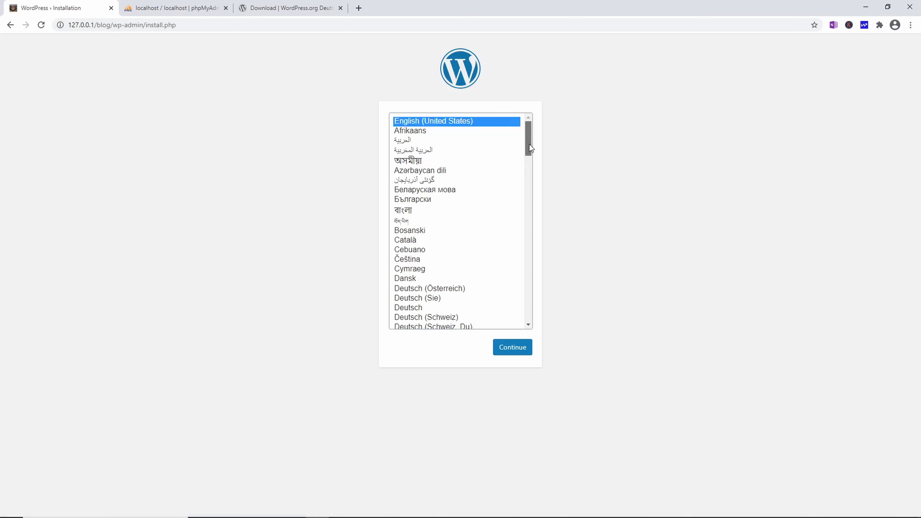
drag(529, 145, 530, 166)
click(417, 245)
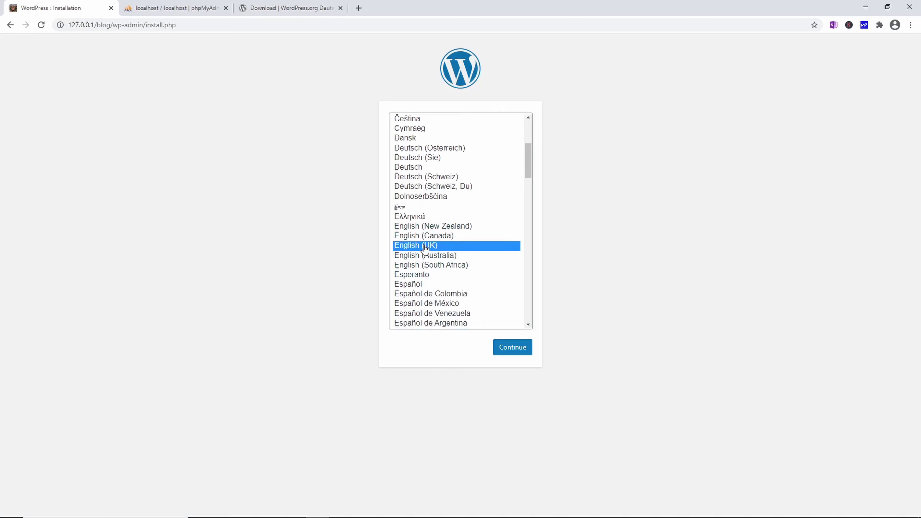
click(504, 349)
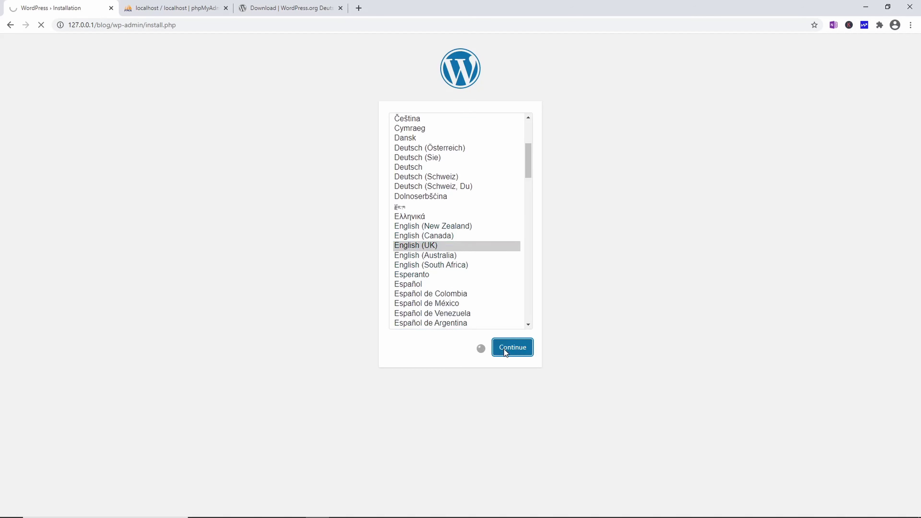
Enter site title Demo Page, an admin username, and a short replacement password.
click(399, 231)
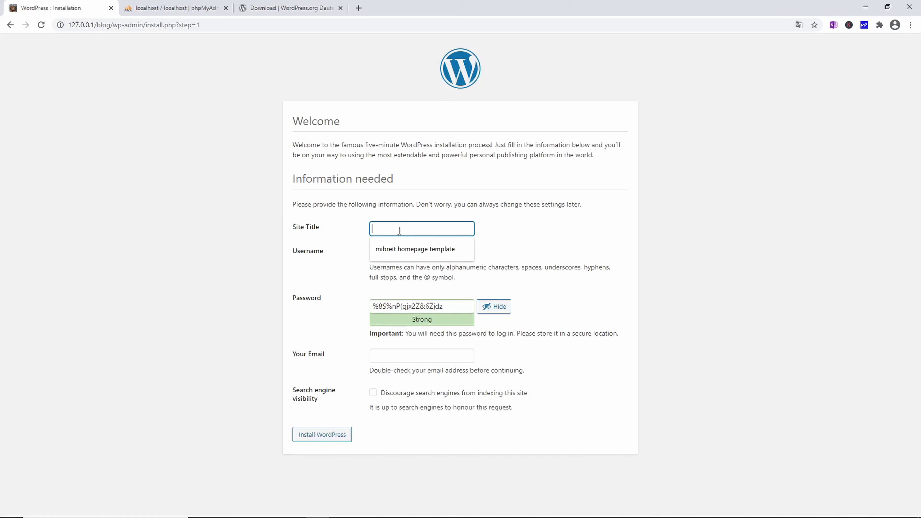
text(Demo Page)
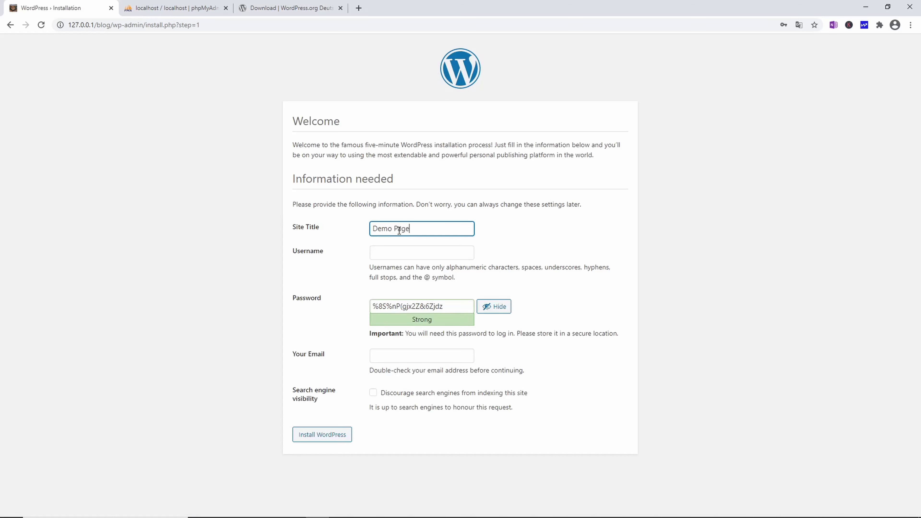
click(392, 250)
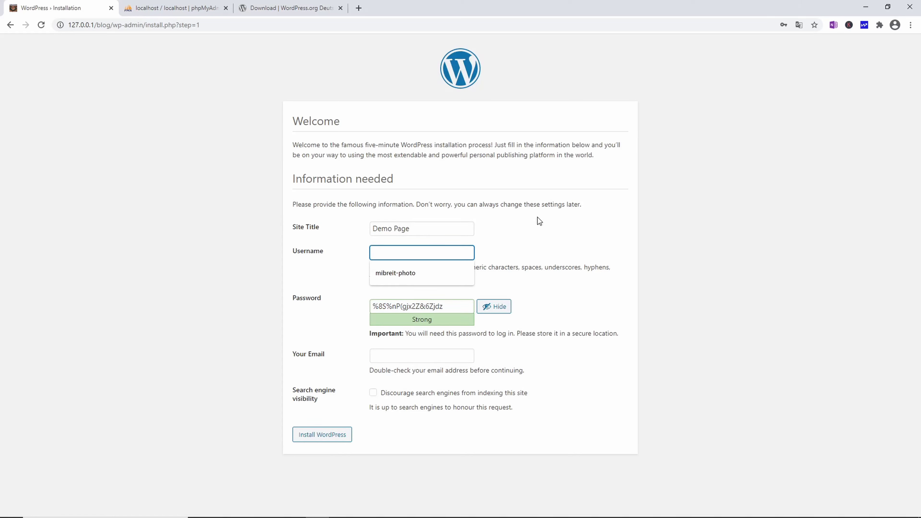
text(mibr)
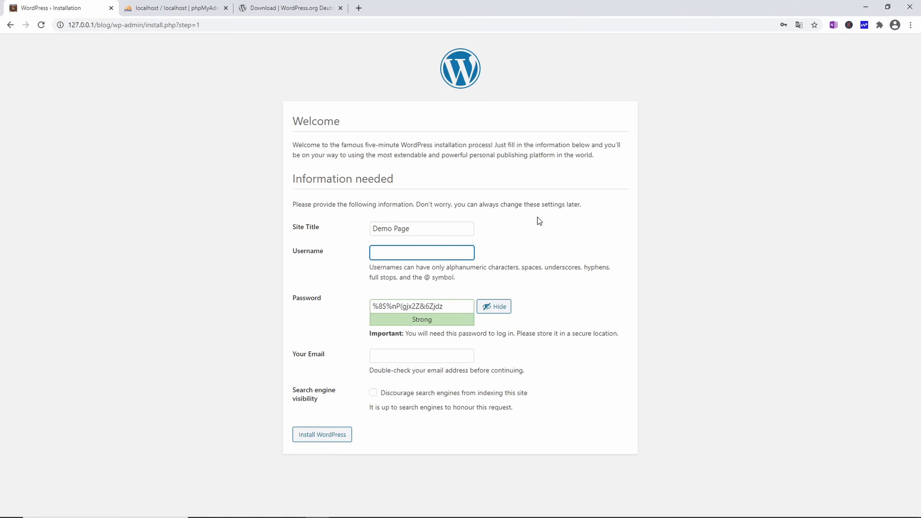
text(eit-photo)
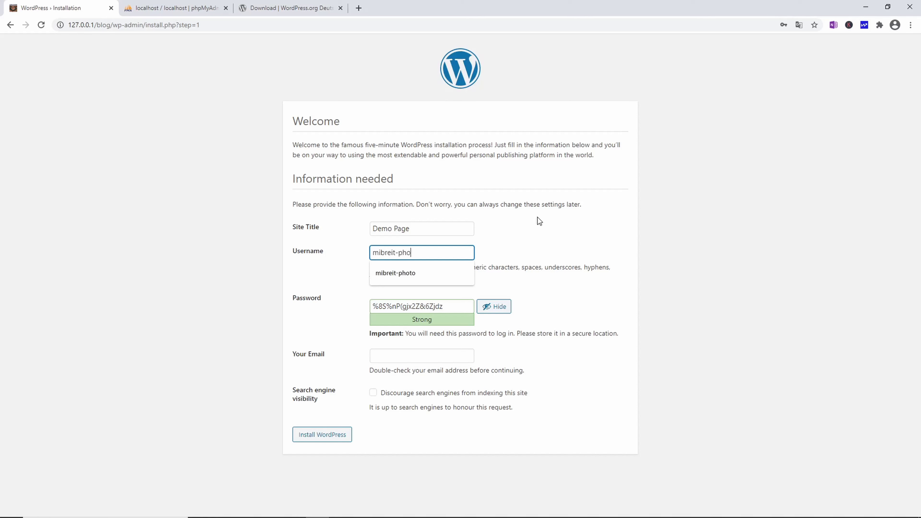
click(447, 303)
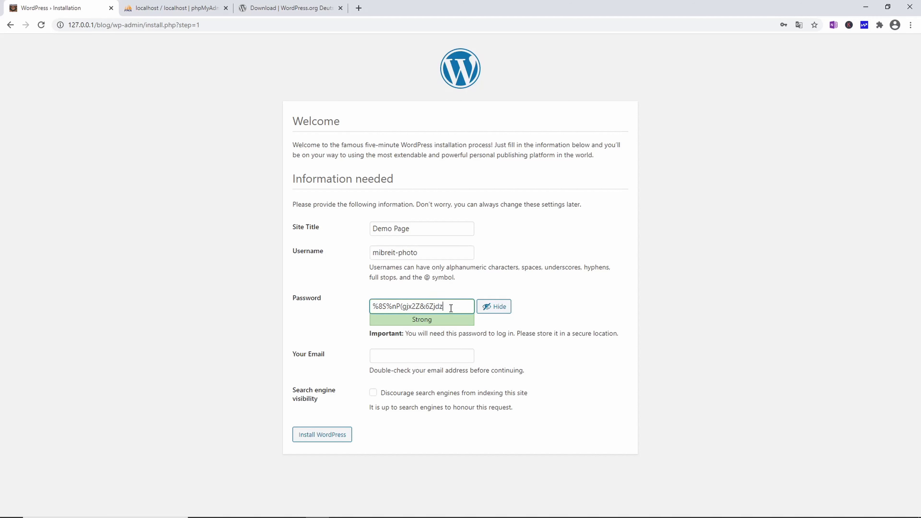
drag(451, 308, 341, 310)
text(12345)
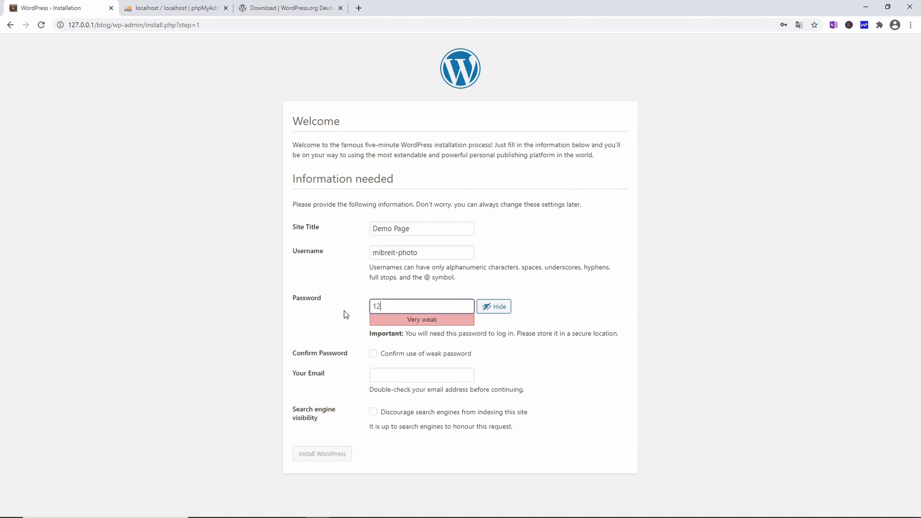